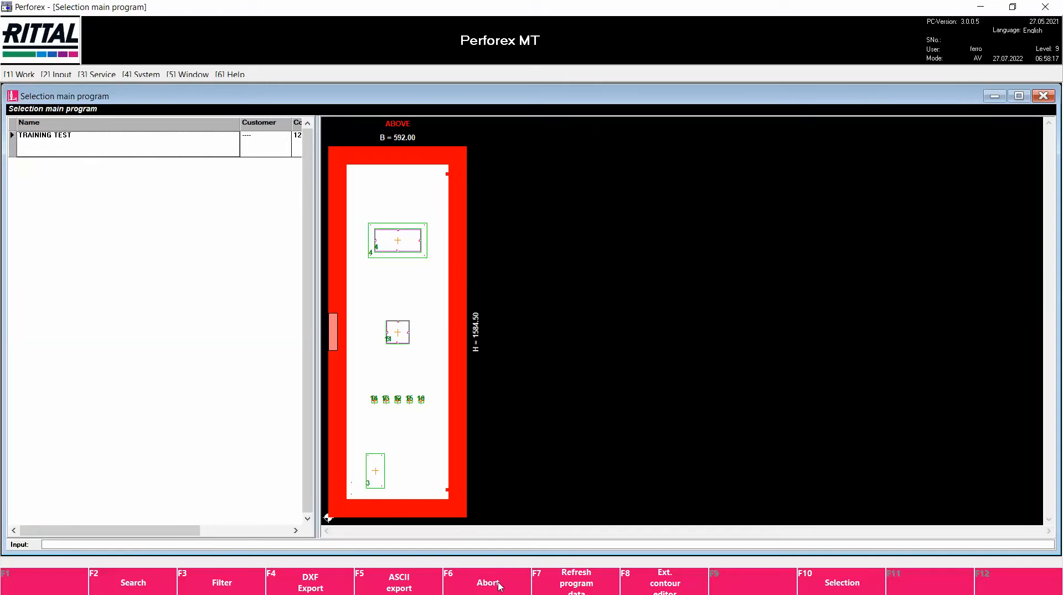
Leave the main program selection and create a new order named TEST
click(500, 585)
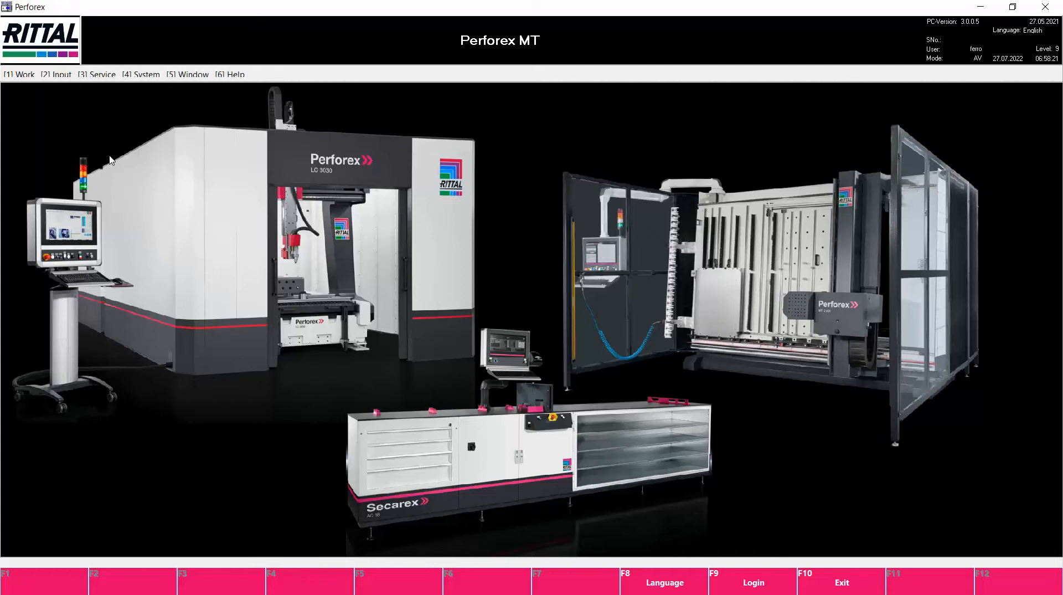
click(61, 77)
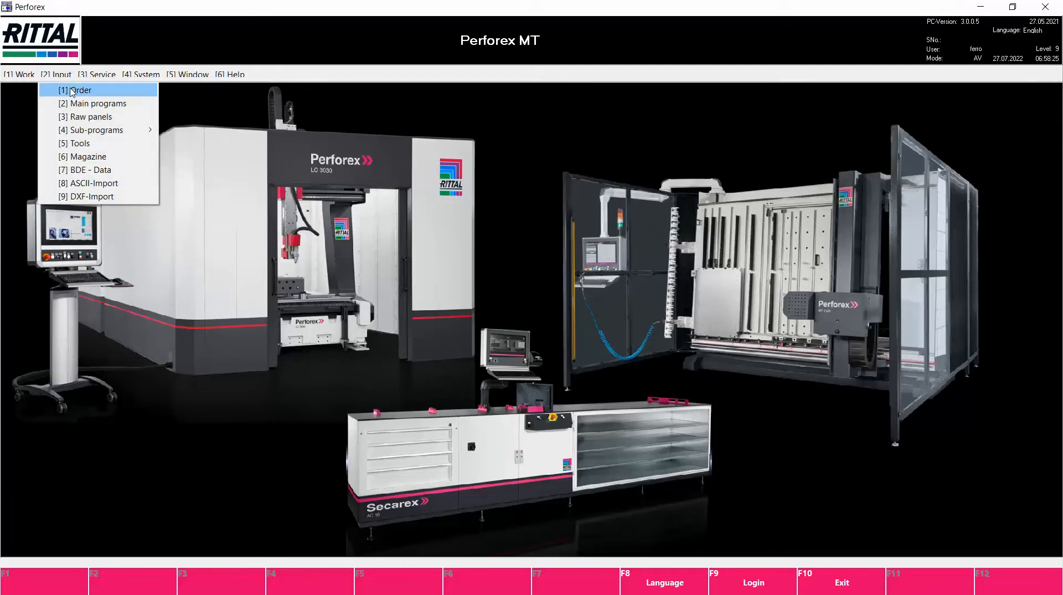
click(72, 92)
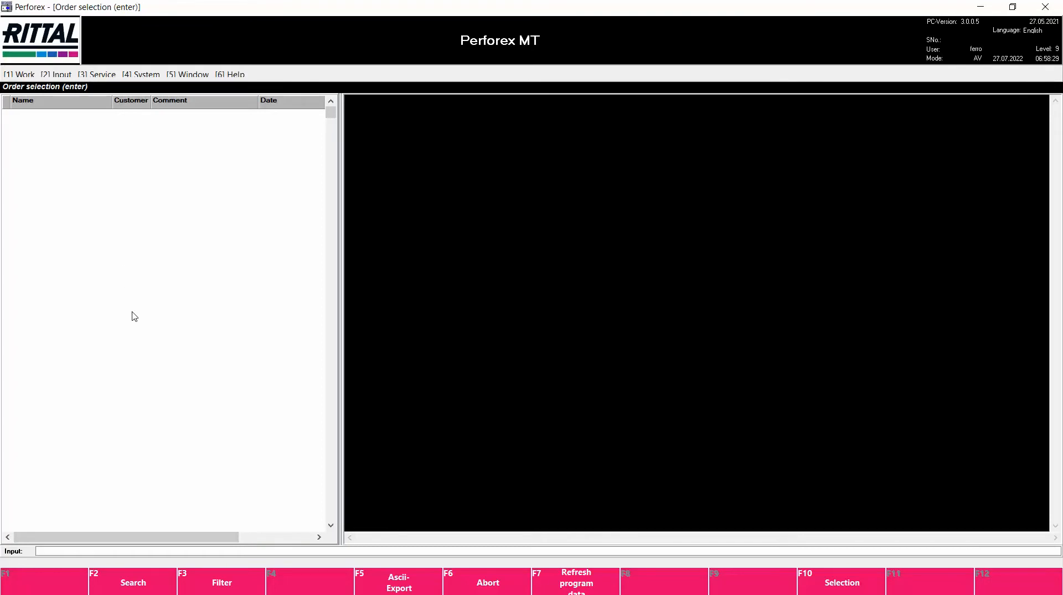
click(68, 553)
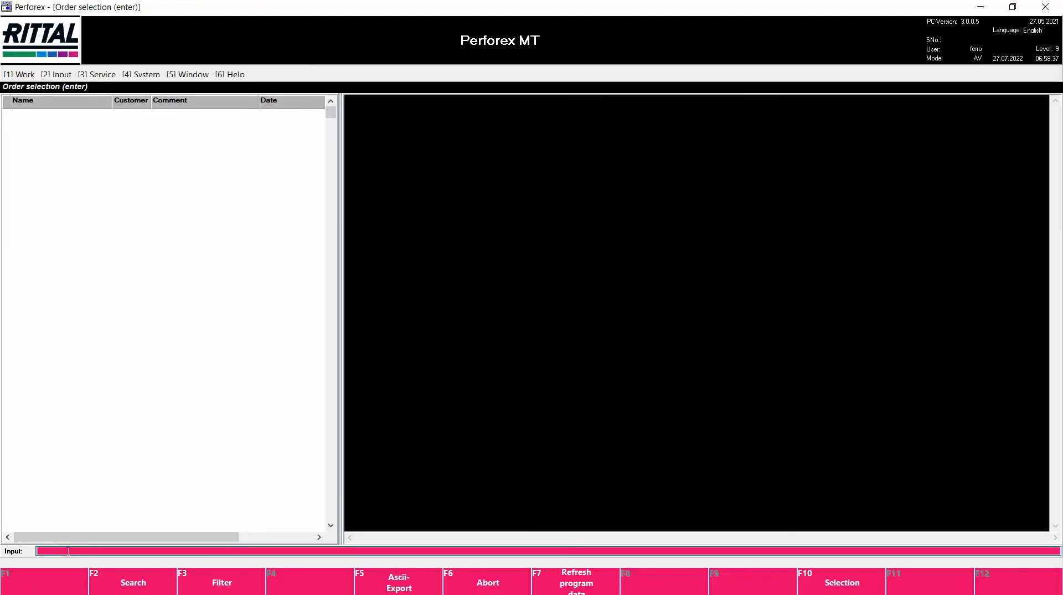
text(TEST)
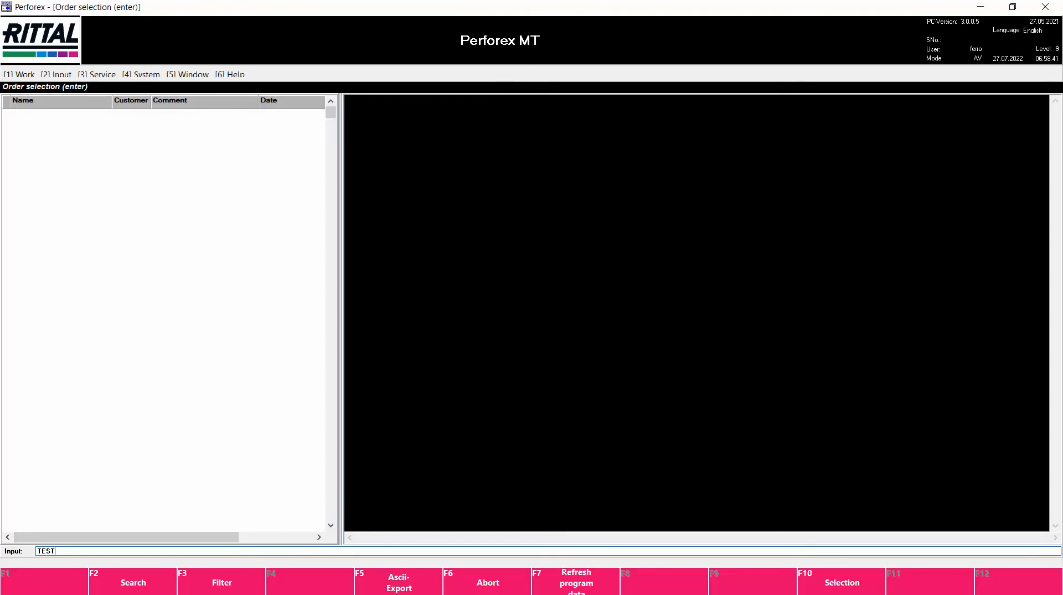
key(Return)
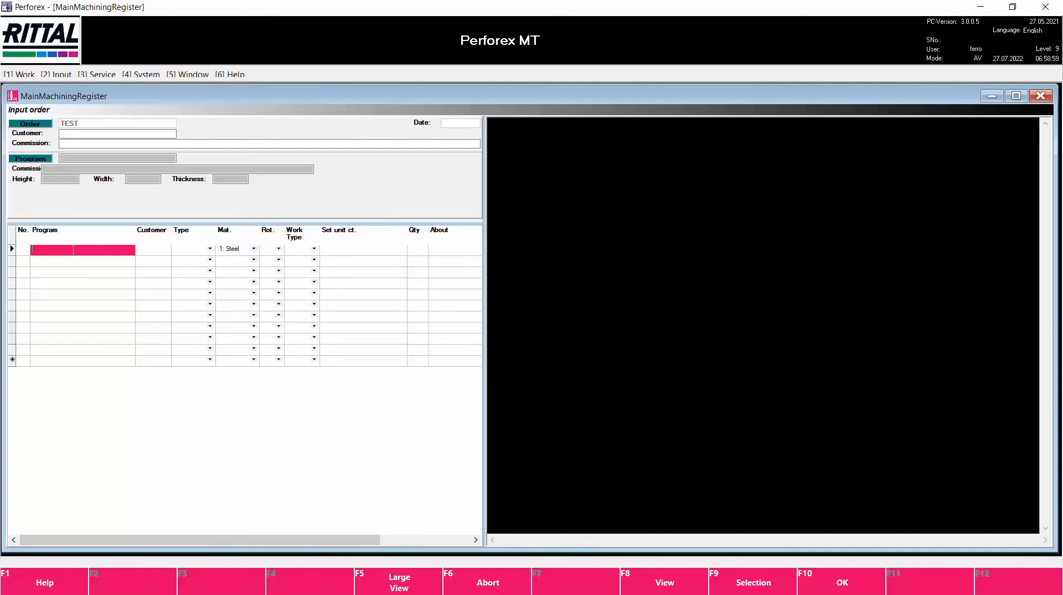
Insert the TRAINING TEST main program in the order's first row with the standard Panel type
key(F9)
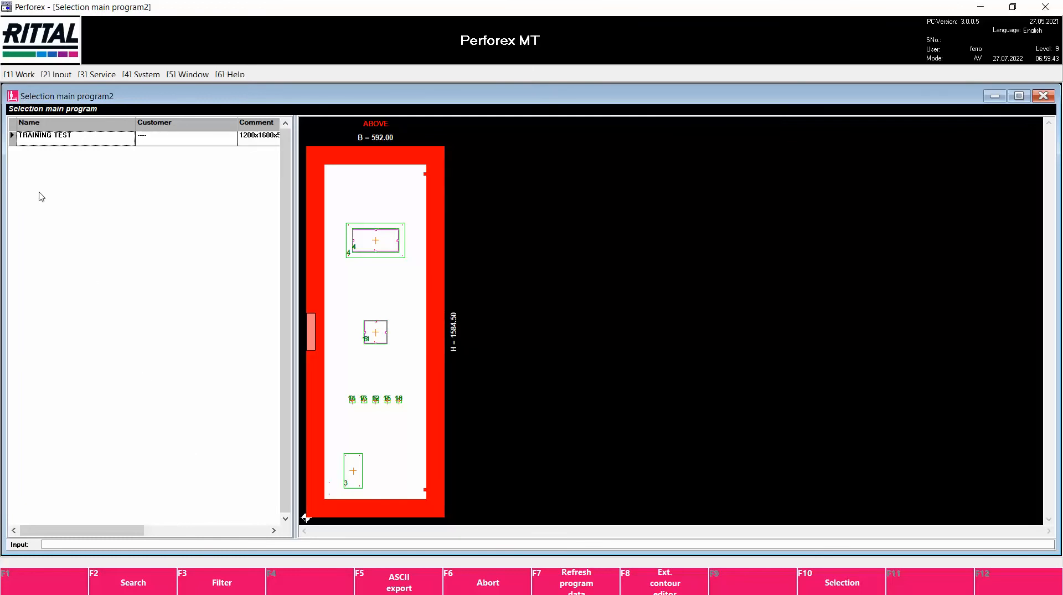
double_click(57, 139)
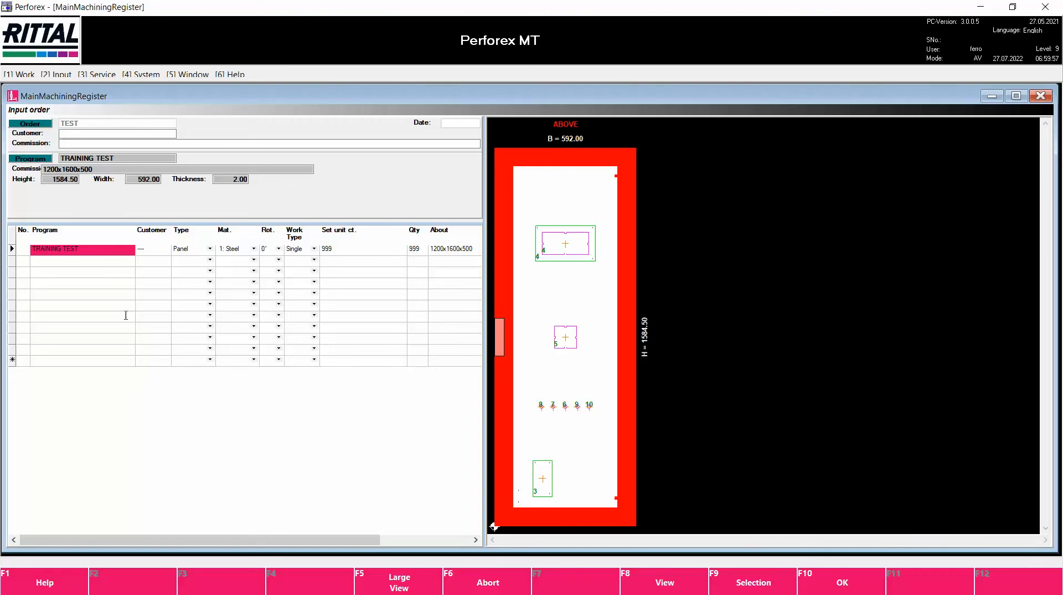
click(210, 249)
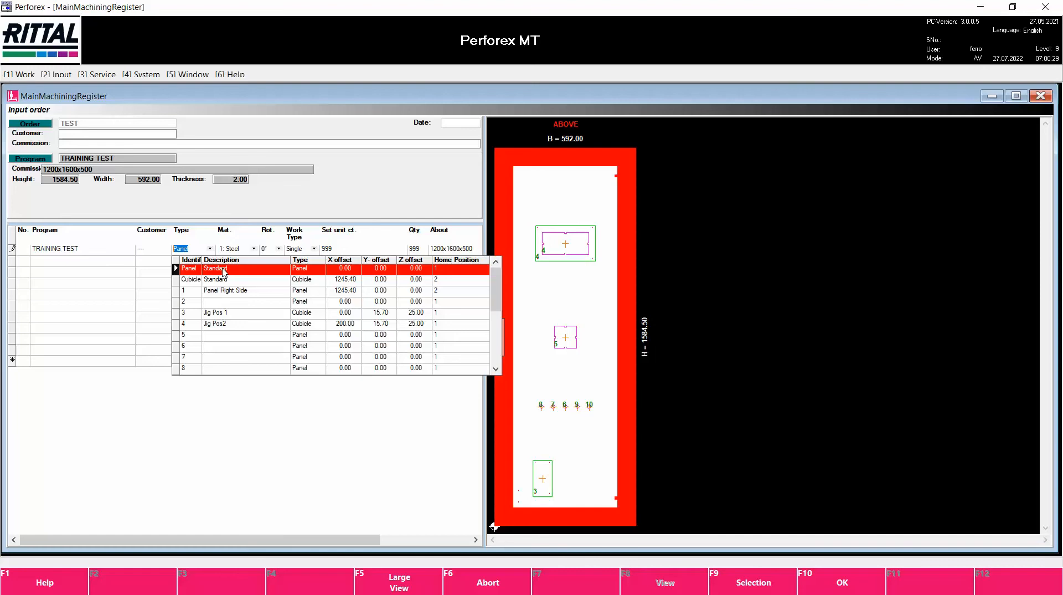
click(222, 271)
click(209, 249)
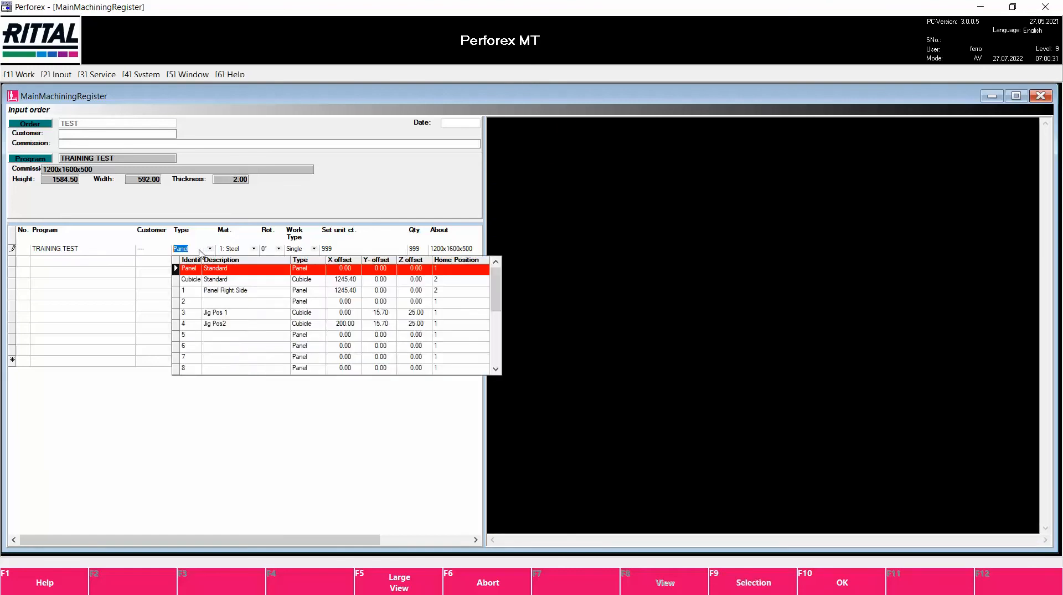
click(158, 250)
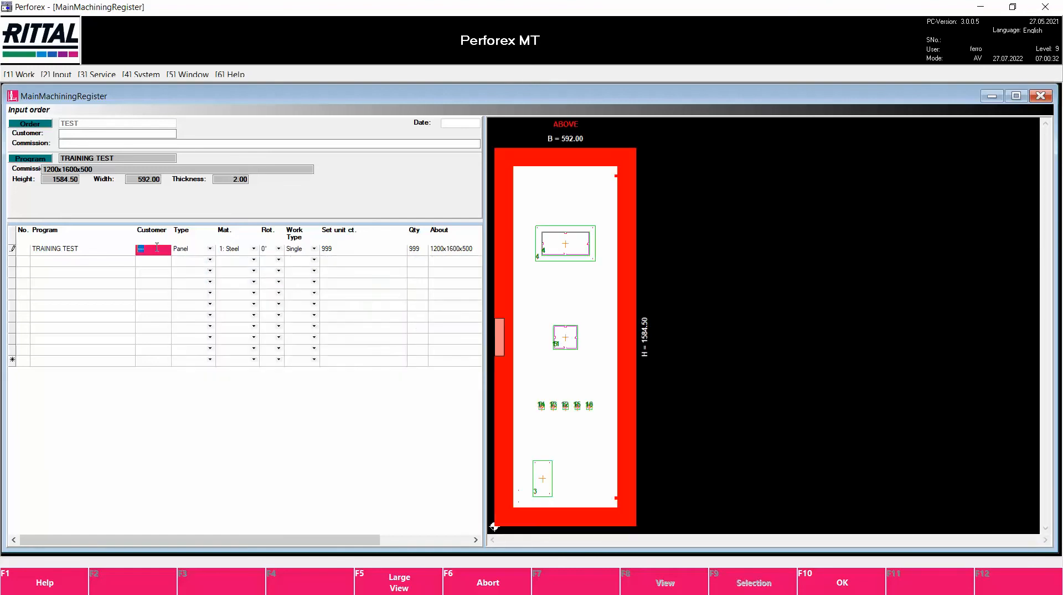
Set the TRAINING TEST row's material to 1: Steel and its rotation to 90°
click(254, 248)
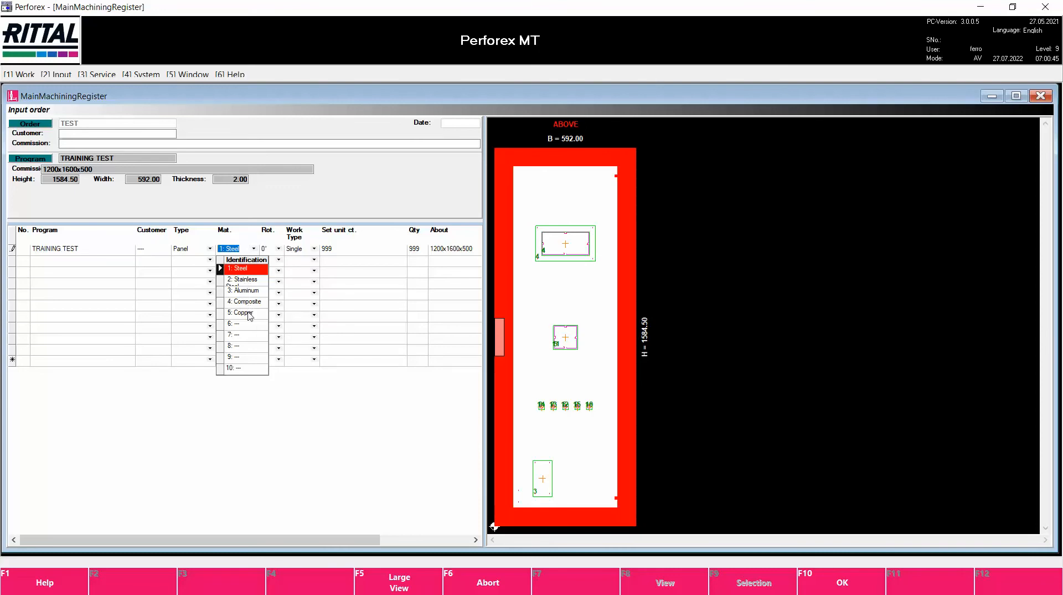
click(248, 269)
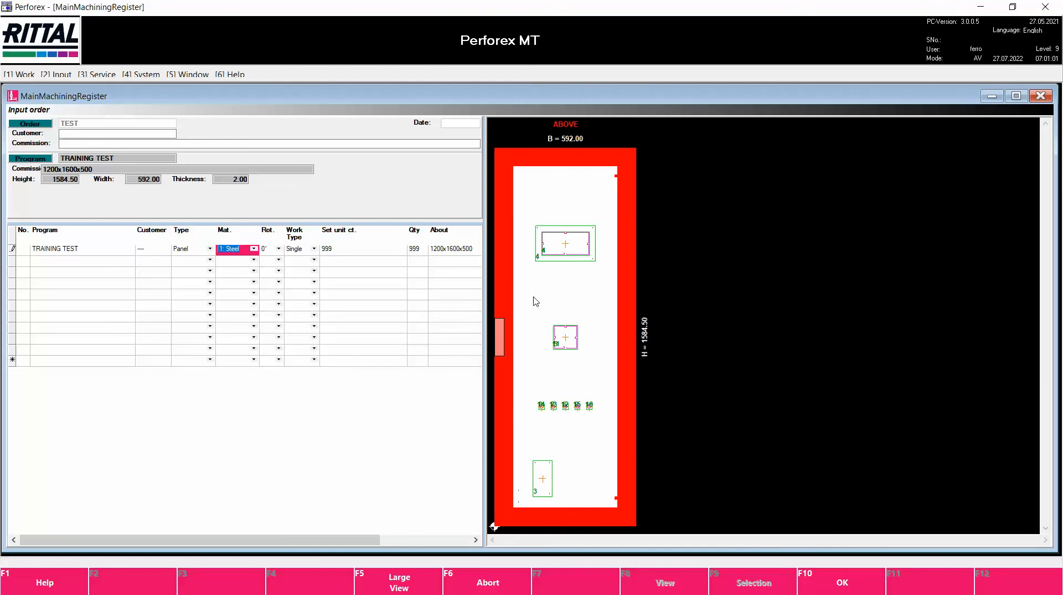
click(280, 254)
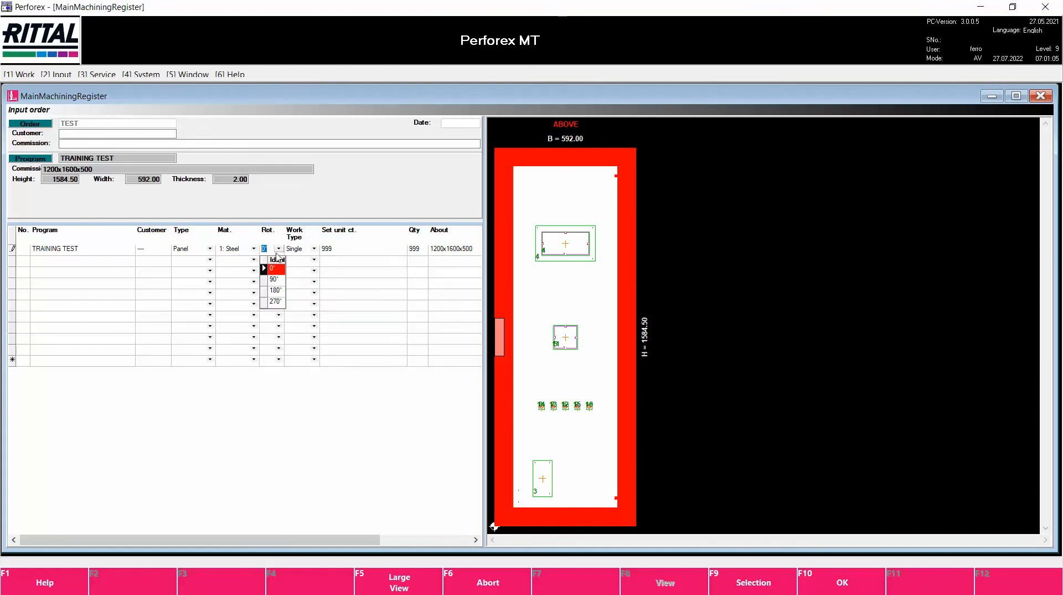
click(277, 282)
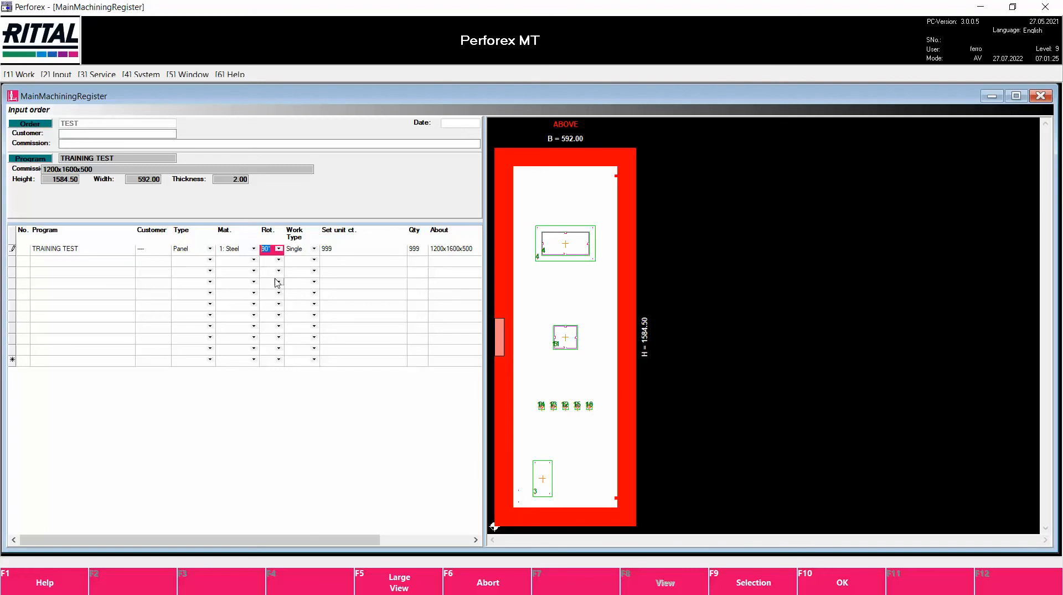
Try the Block work type on the TRAINING TEST row and return it to Single
click(314, 249)
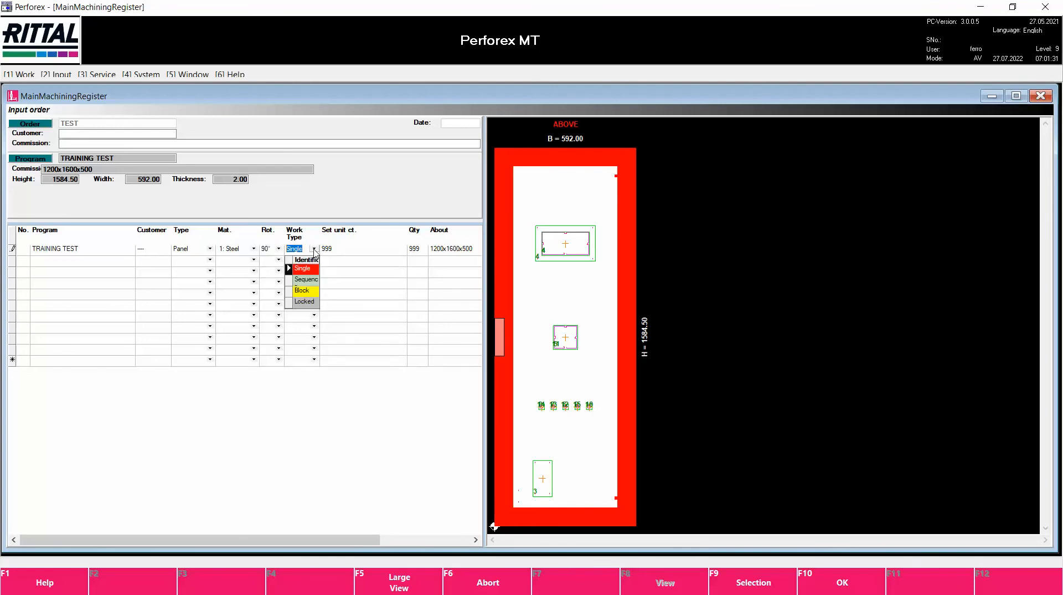
click(311, 292)
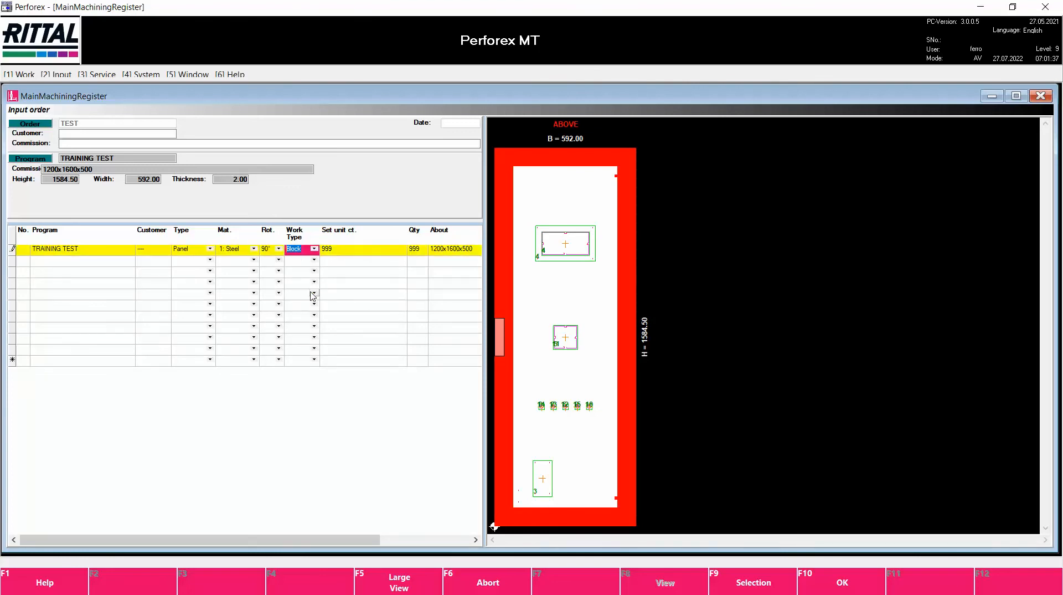
click(315, 250)
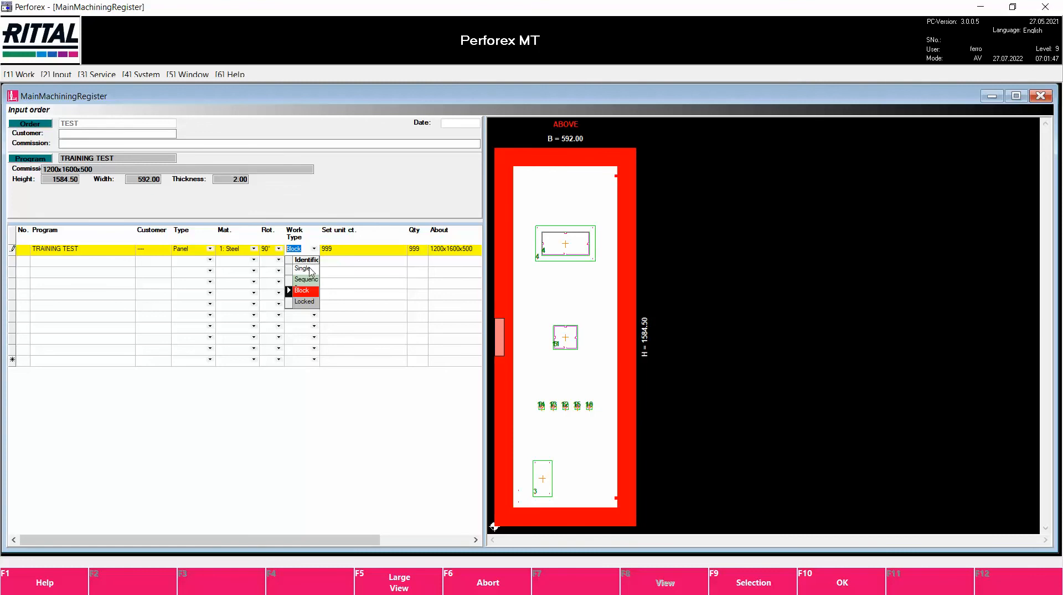
click(312, 270)
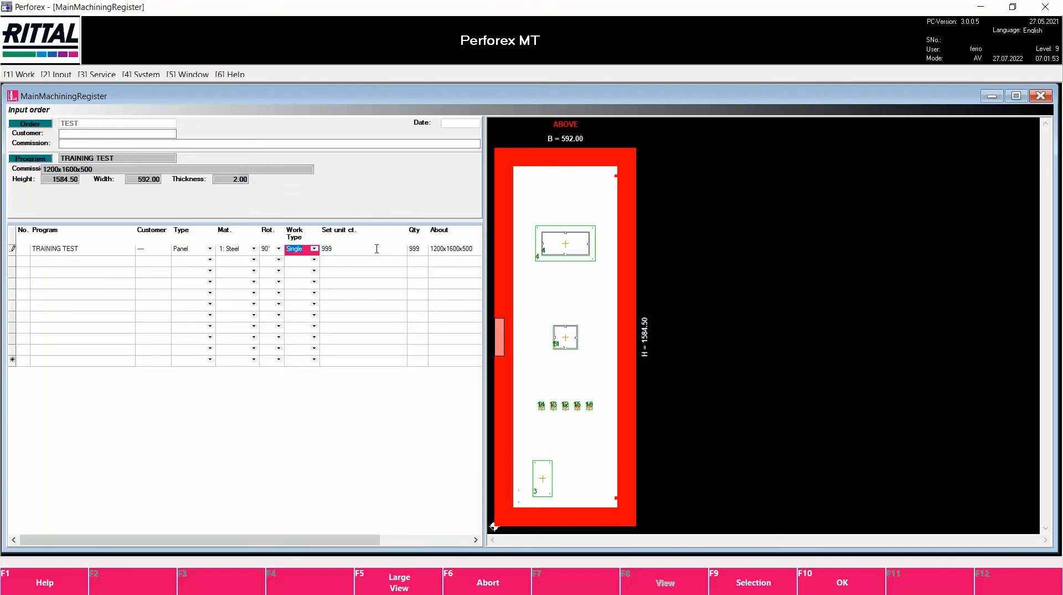
Set the TRAINING TEST row's set unit count to 1
click(376, 248)
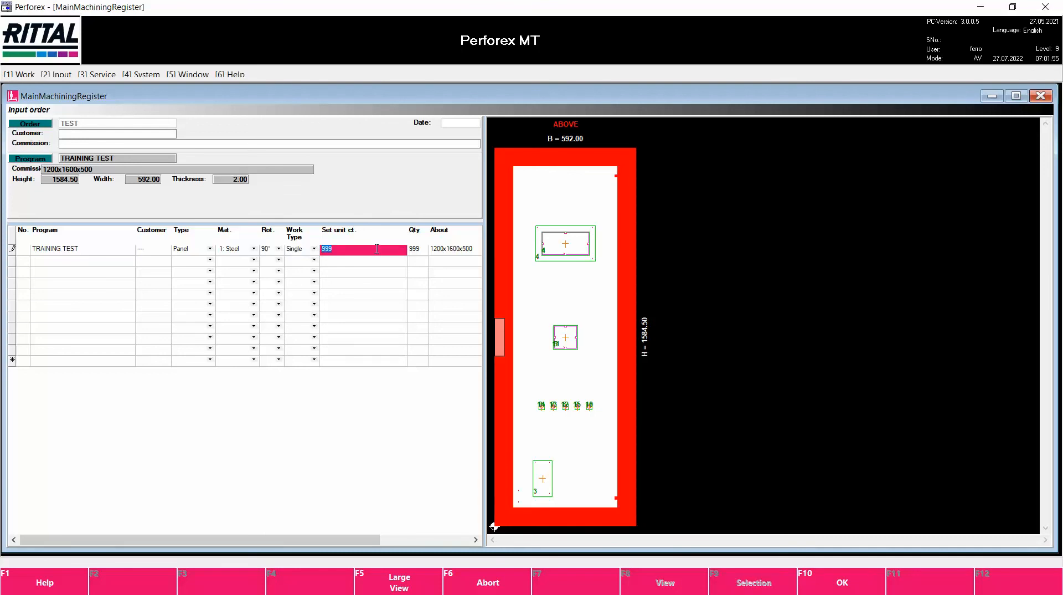
text(50)
key(BackSpace)
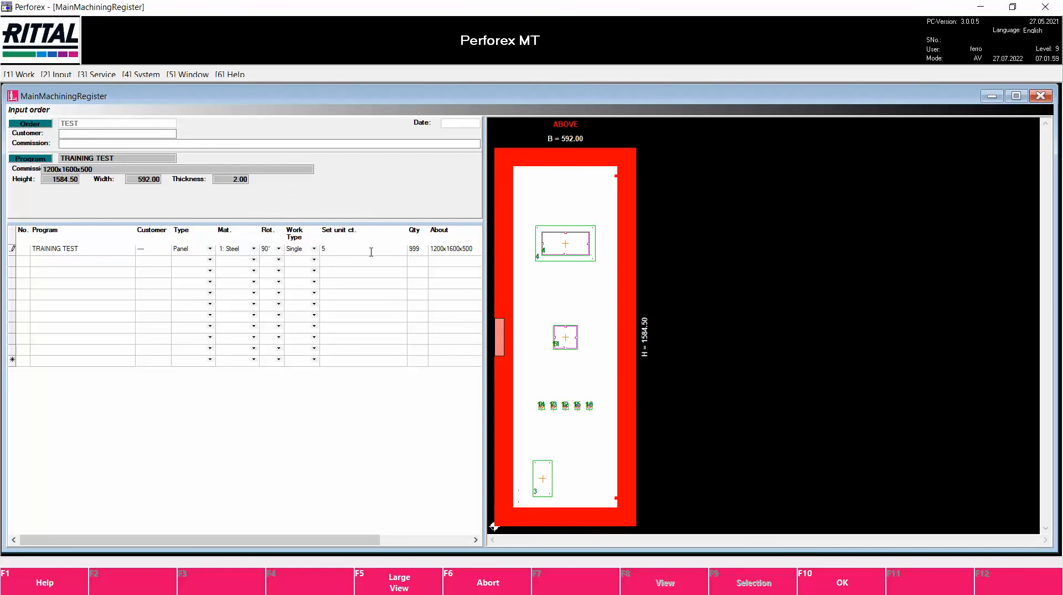
key(BackSpace)
click(90, 265)
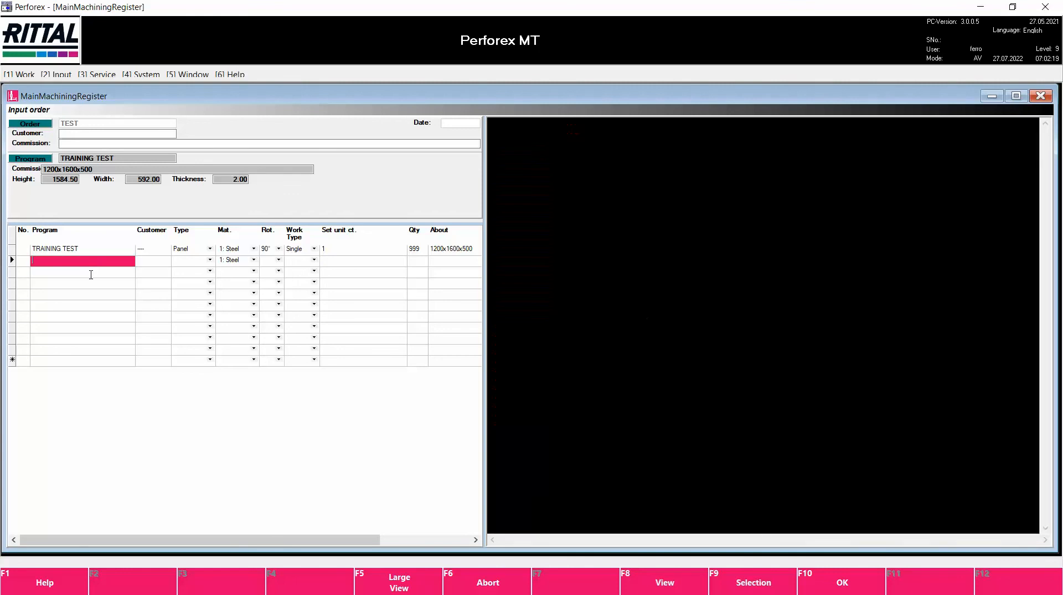
Reselect the TRAINING TEST row after checking the empty program rows, and save the TEST order
click(91, 273)
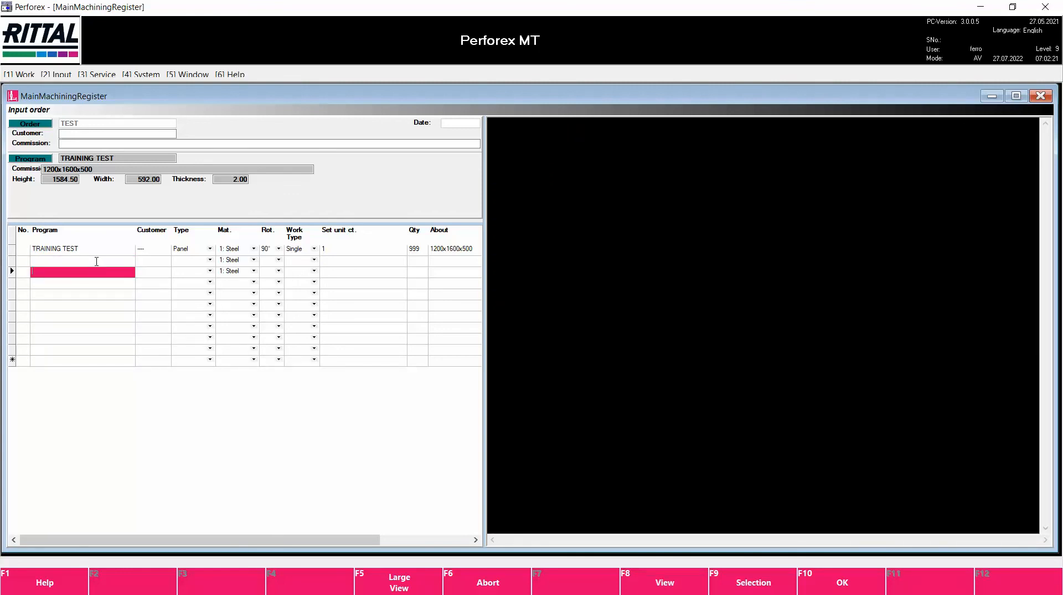
click(96, 261)
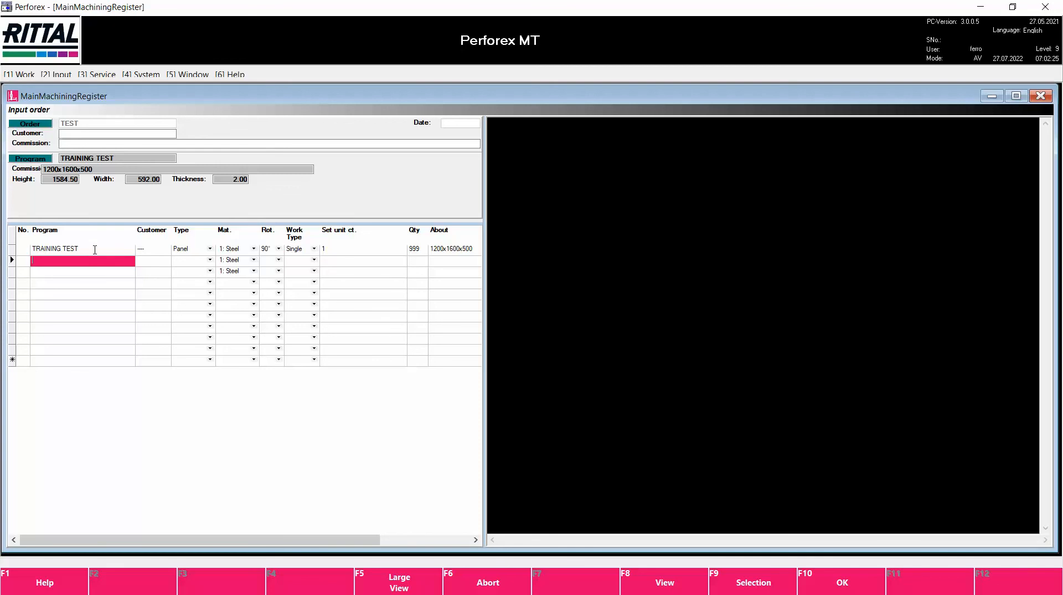
click(94, 250)
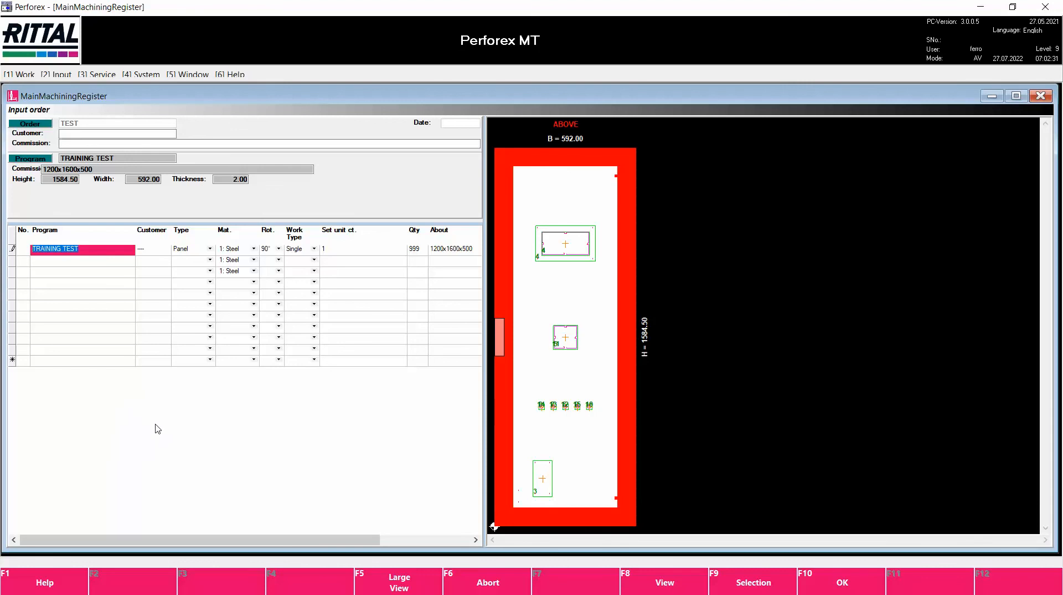
click(842, 583)
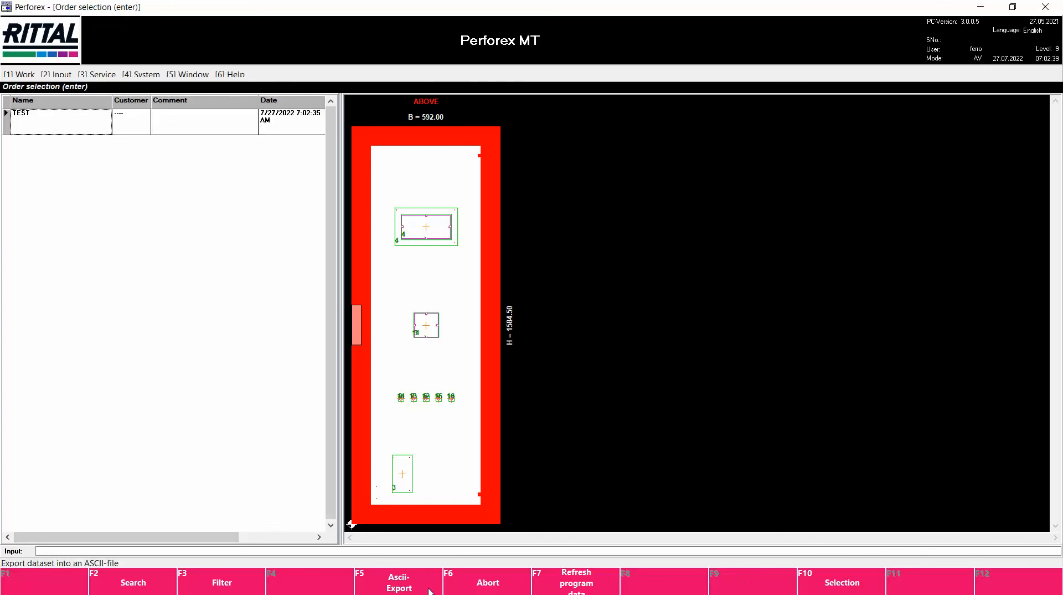
Leave the order input and load the TEST order from the work orders for automatic machining
click(474, 587)
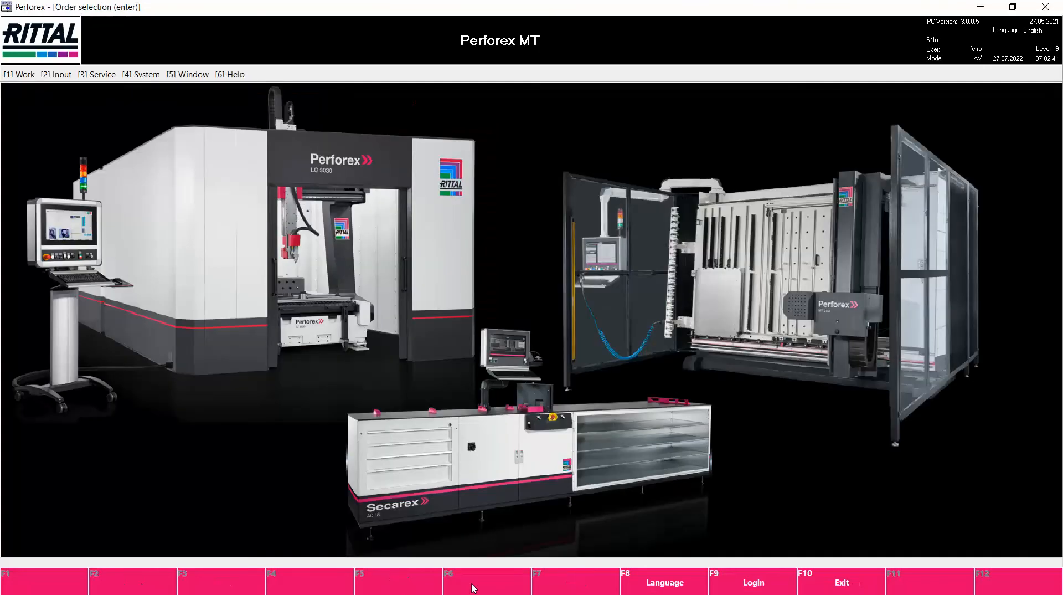
click(32, 77)
click(35, 90)
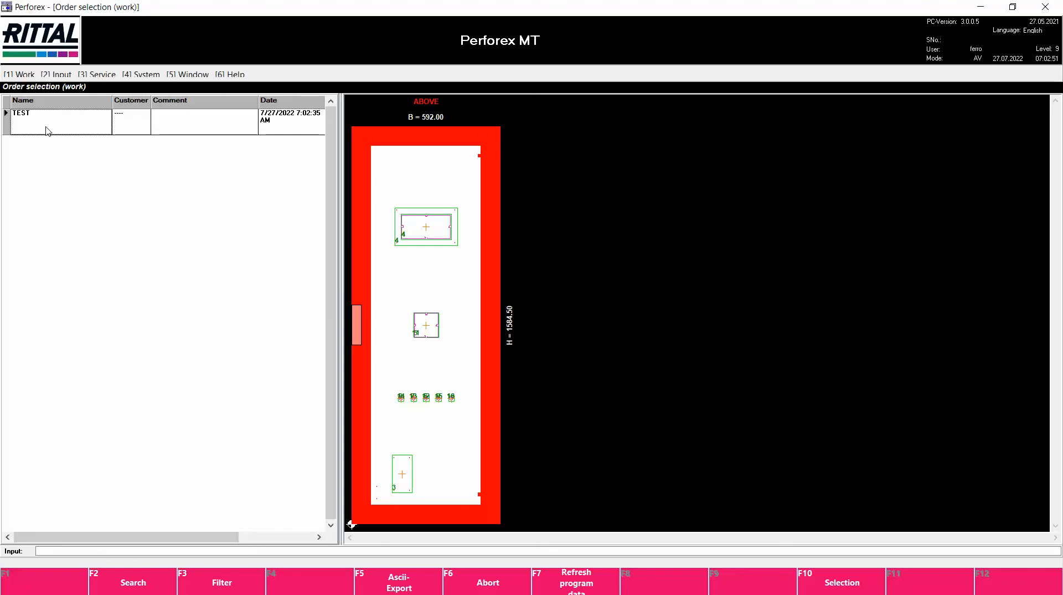
double_click(47, 131)
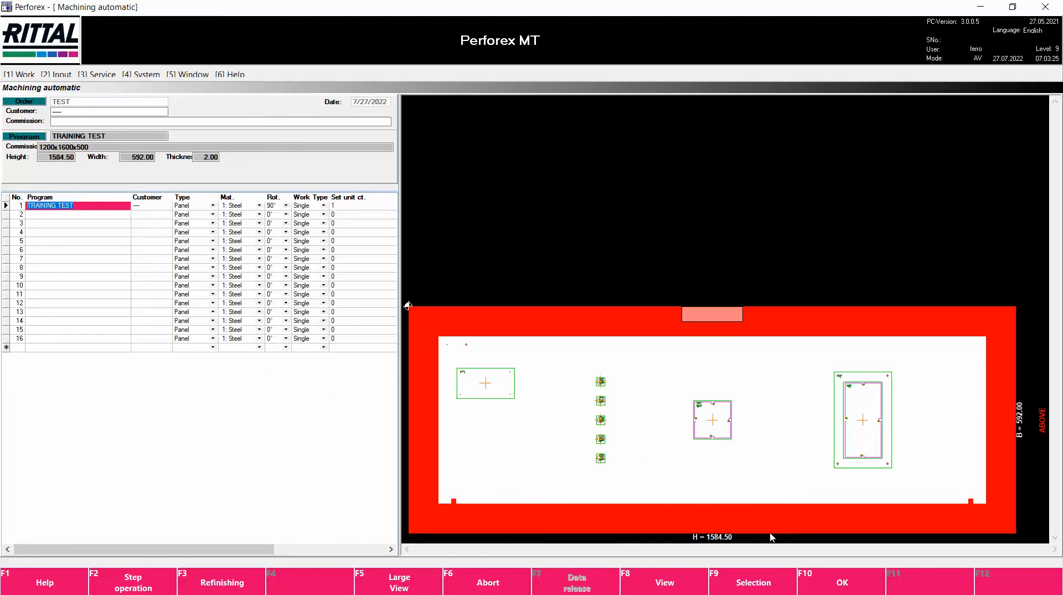
key(shift)
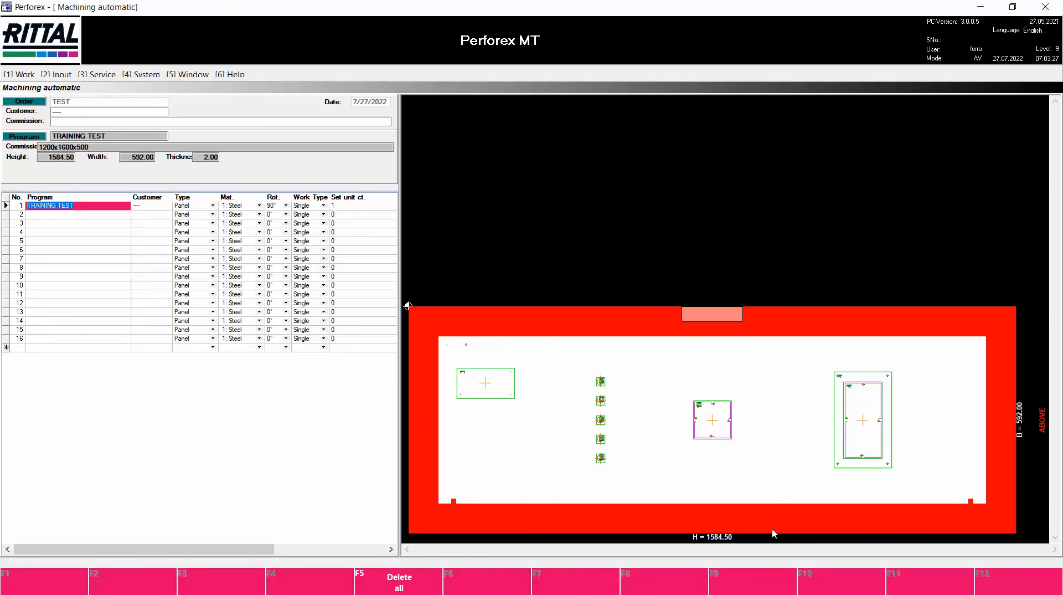